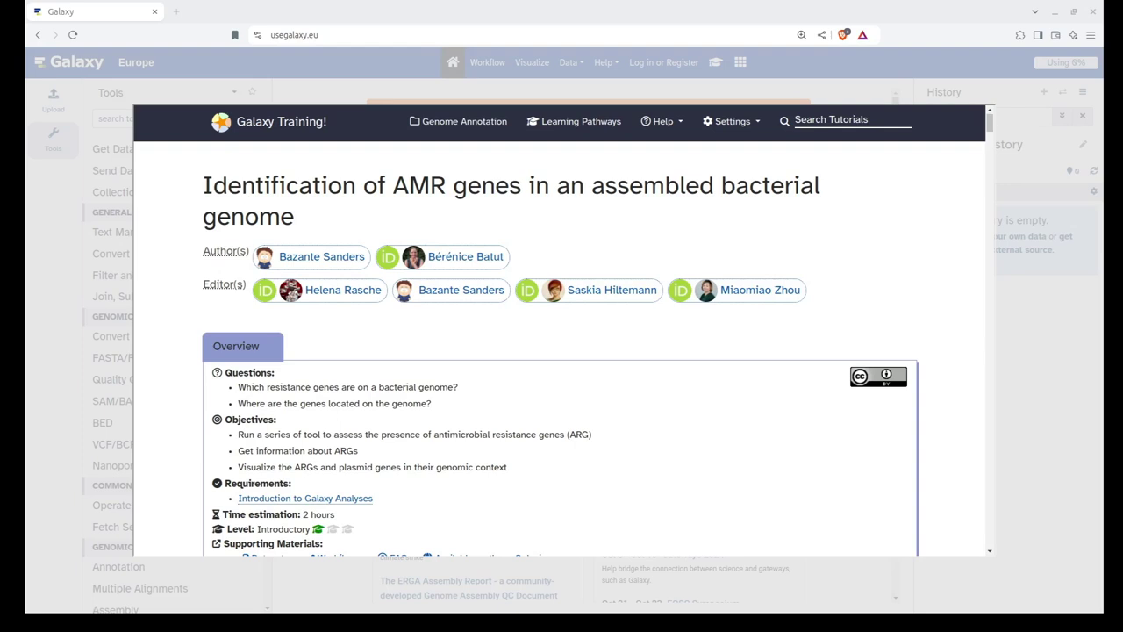
# Scroll the tutorial overlay to the 'Prepare Galaxy and data' hands-on steps
pyautogui.scroll(-8, 424, 302)
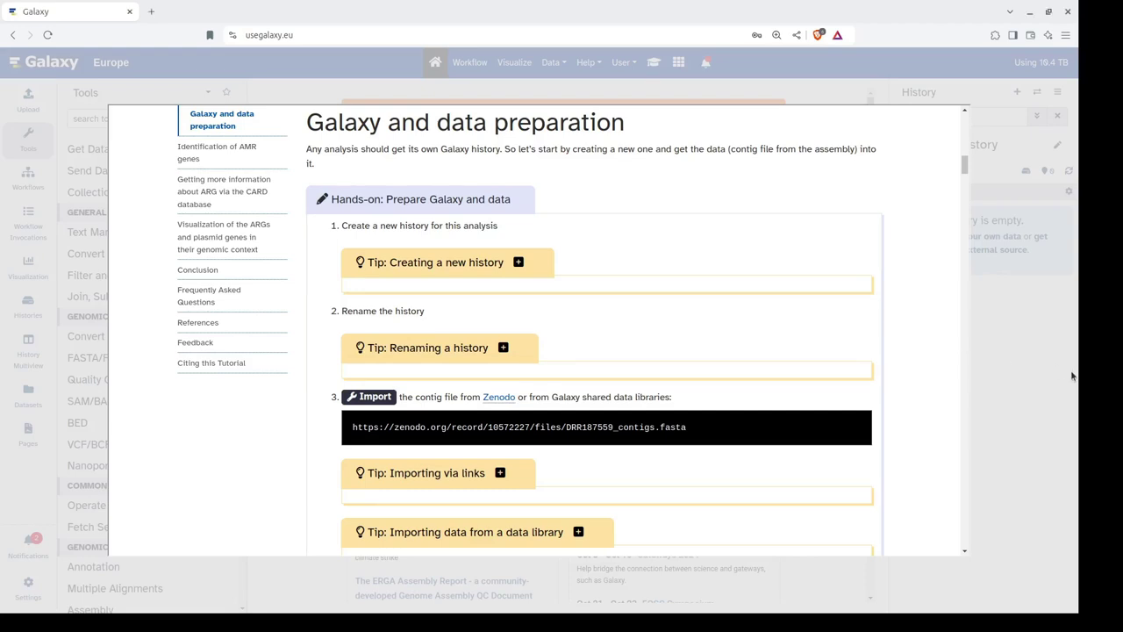
# Close the tutorial, start a new history and rename it 'AMR Genes'
pyautogui.click(1014, 364)
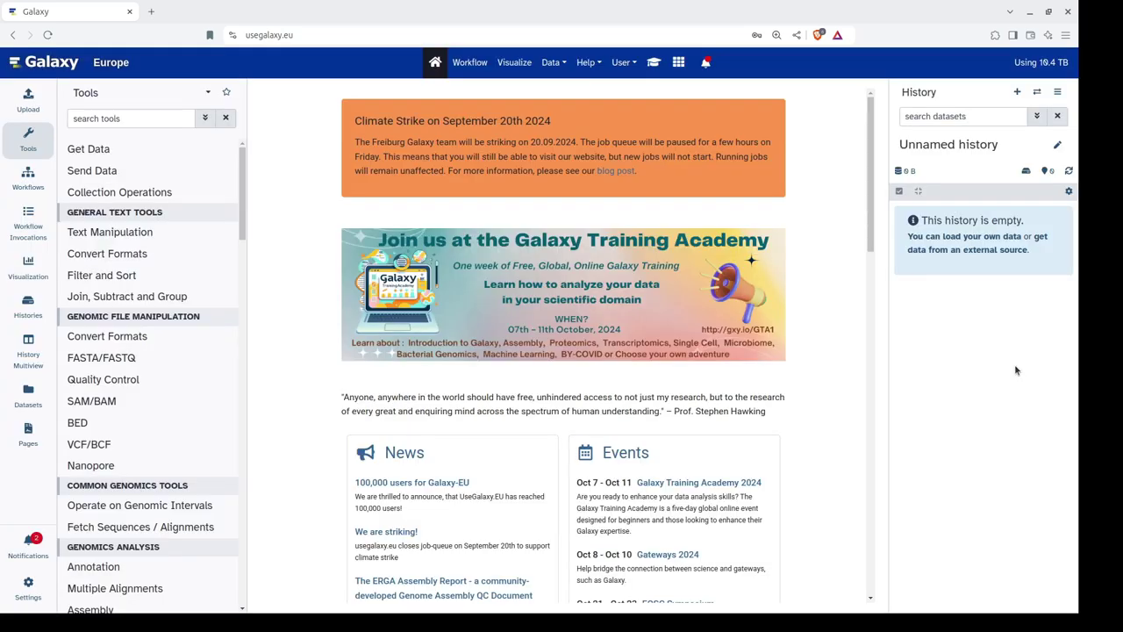
pyautogui.click(1018, 93)
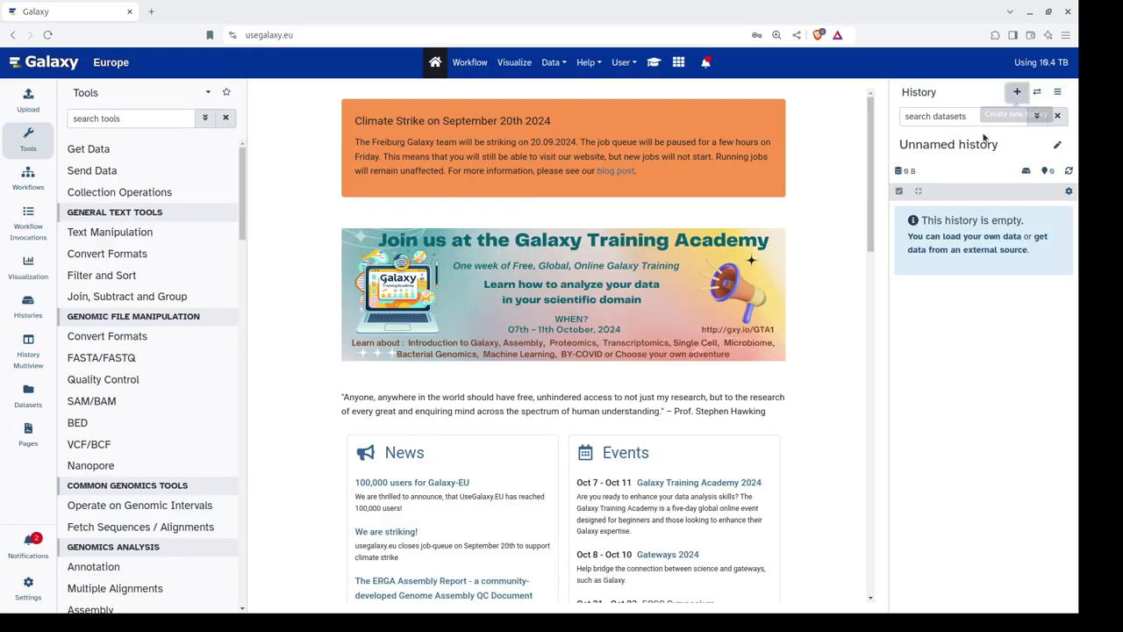
pyautogui.click(1055, 149)
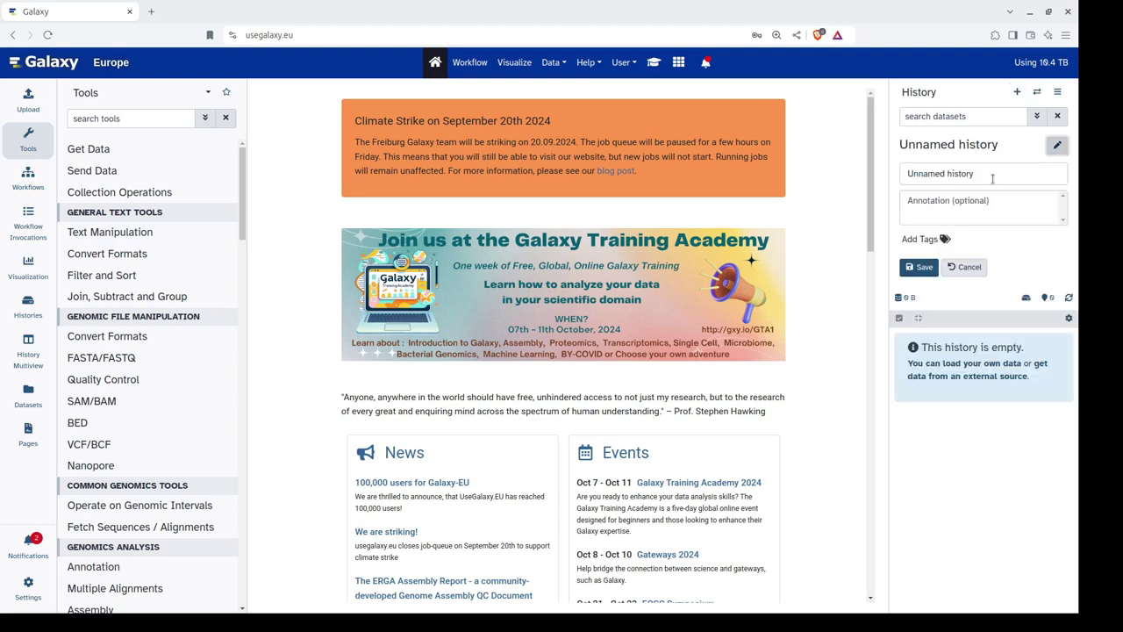
pyautogui.moveTo(991, 178); pyautogui.dragTo(889, 181)
pyautogui.write('AM')
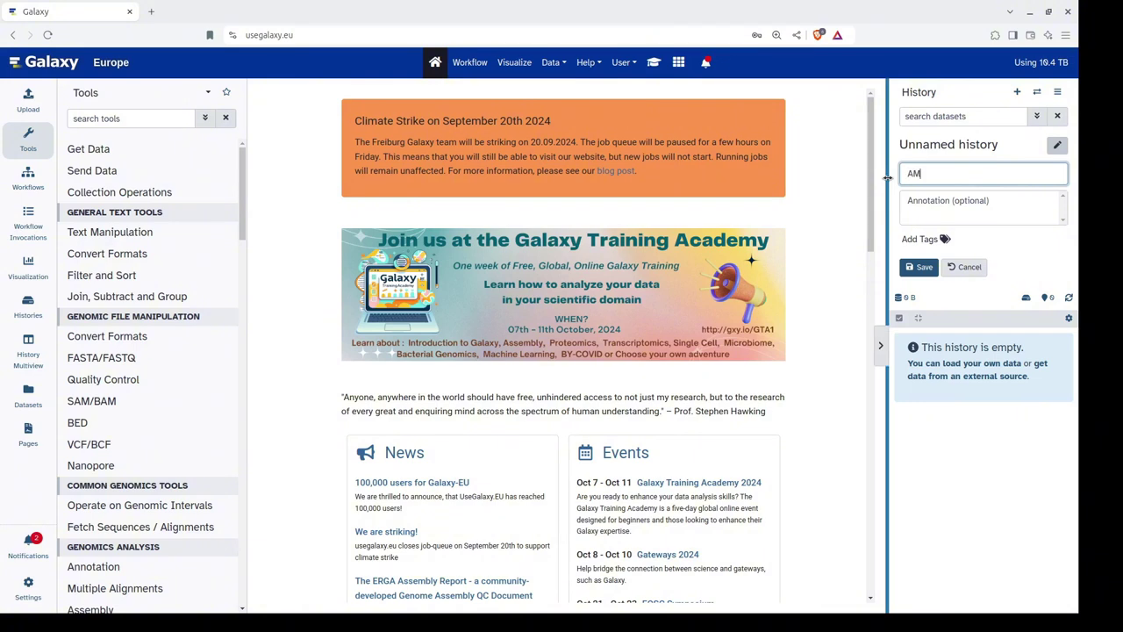
pyautogui.write('R Genes')
pyautogui.click(913, 266)
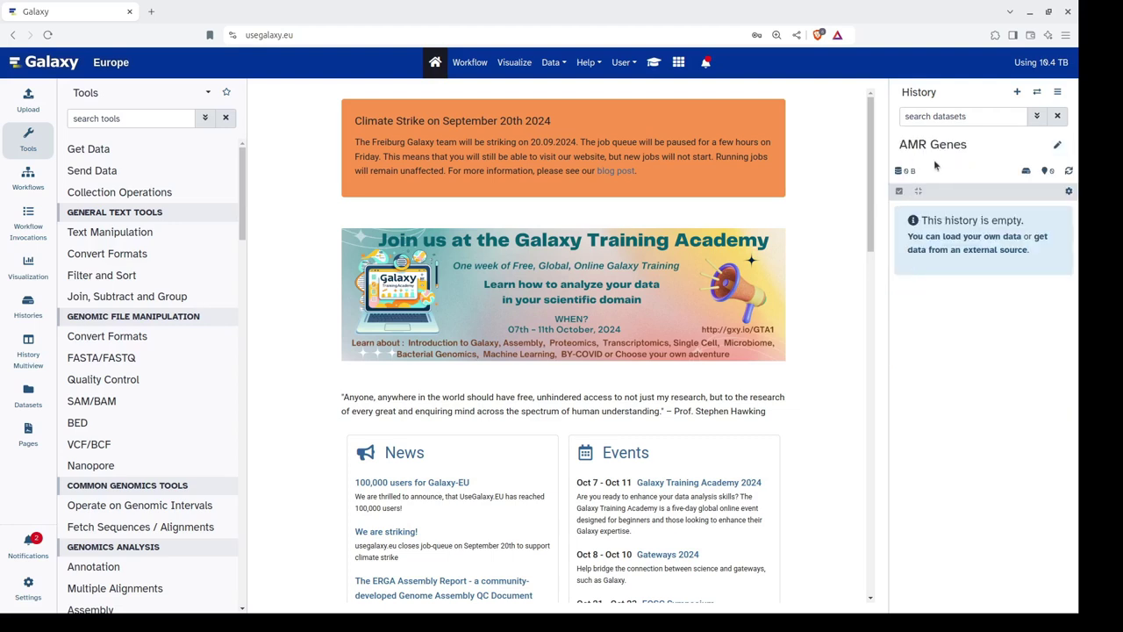
# Copy the DRR187559_contigs.fasta Zenodo link from the training tutorial
pyautogui.click(657, 63)
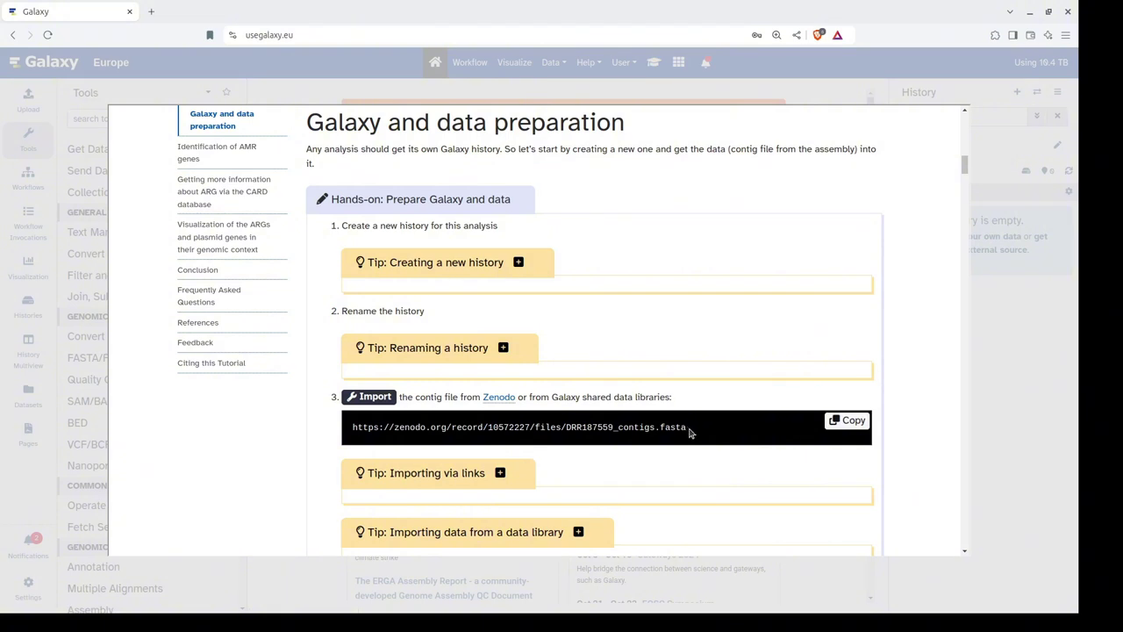
pyautogui.scroll(-1, 690, 432)
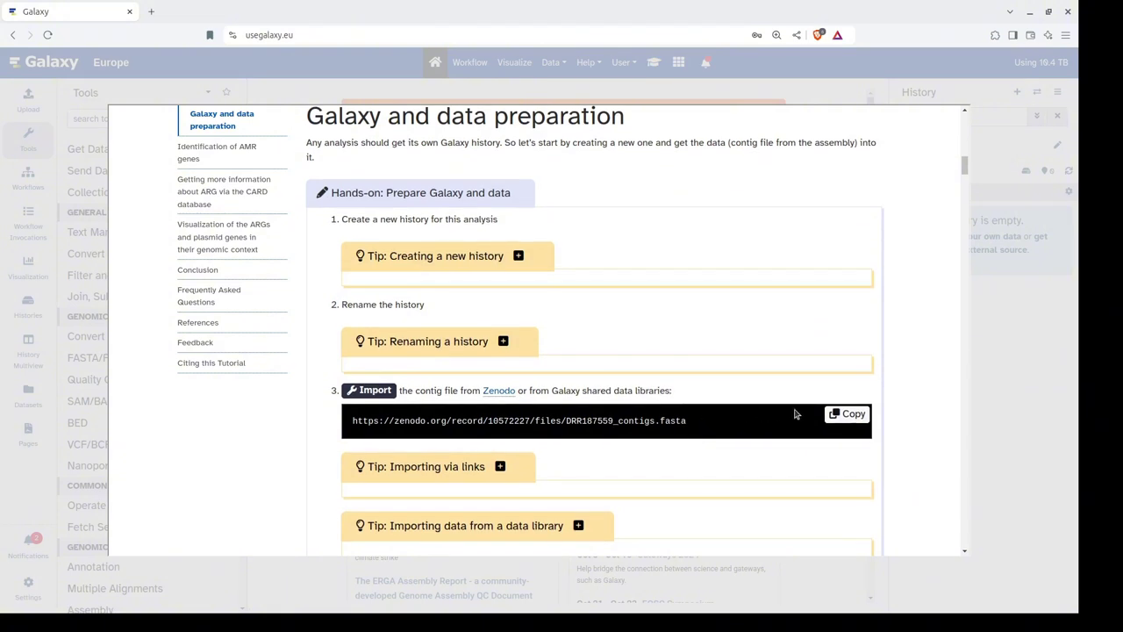
pyautogui.click(851, 421)
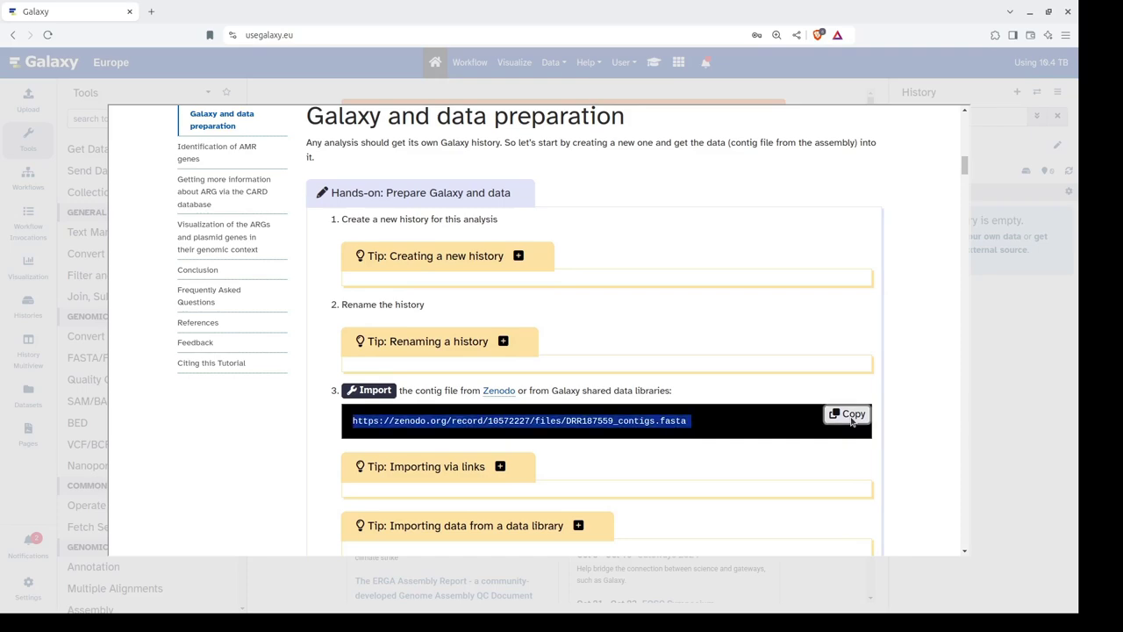
pyautogui.click(1000, 386)
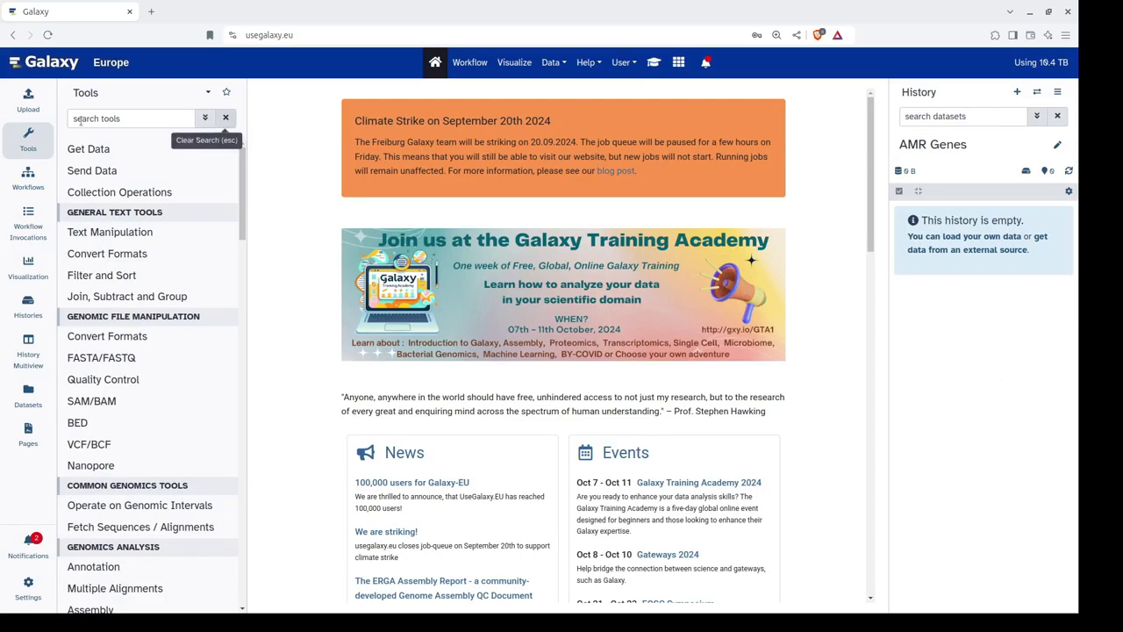
# Upload DRR187559_contigs.fasta into AMR Genes via Paste/Fetch data with the Zenodo URL
pyautogui.click(26, 100)
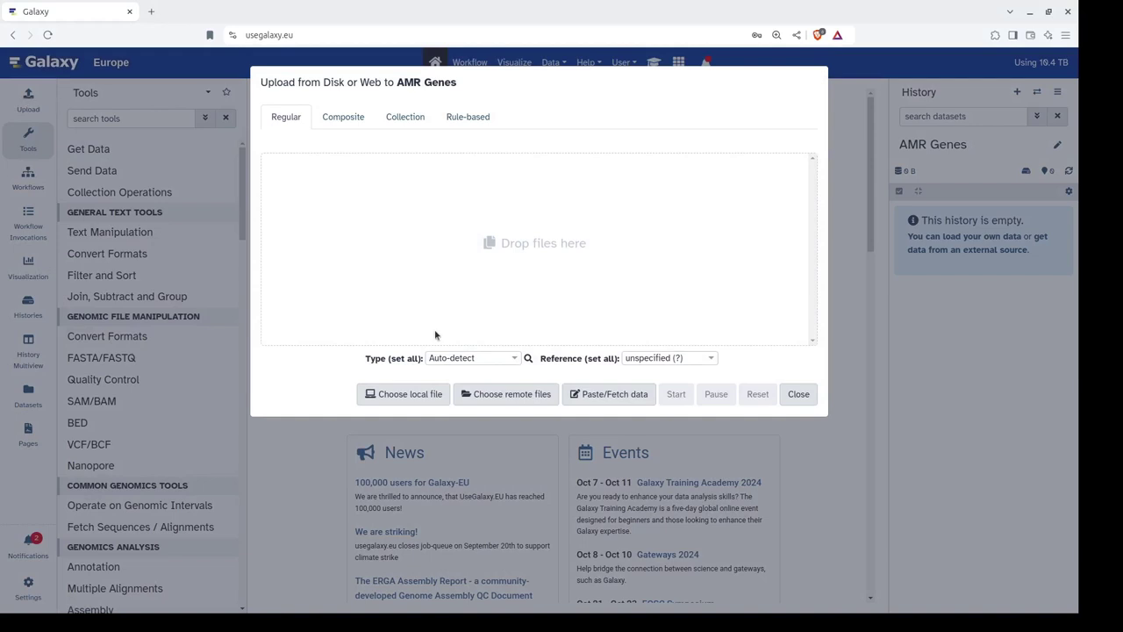
pyautogui.click(609, 397)
pyautogui.click(438, 226)
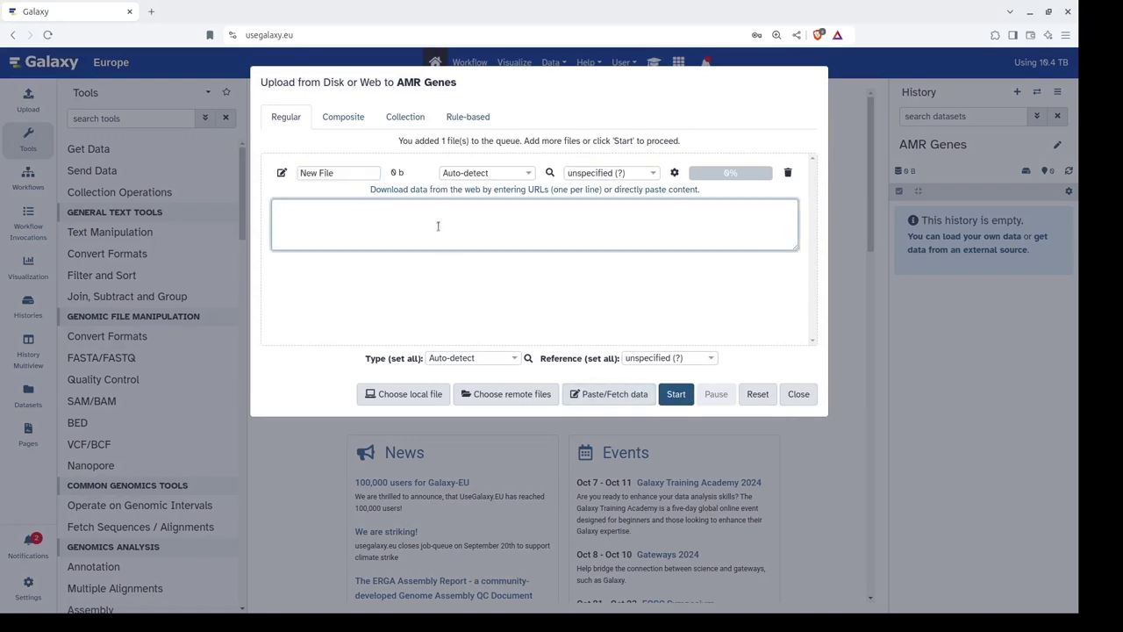
pyautogui.hotkey('ctrl', 'v')
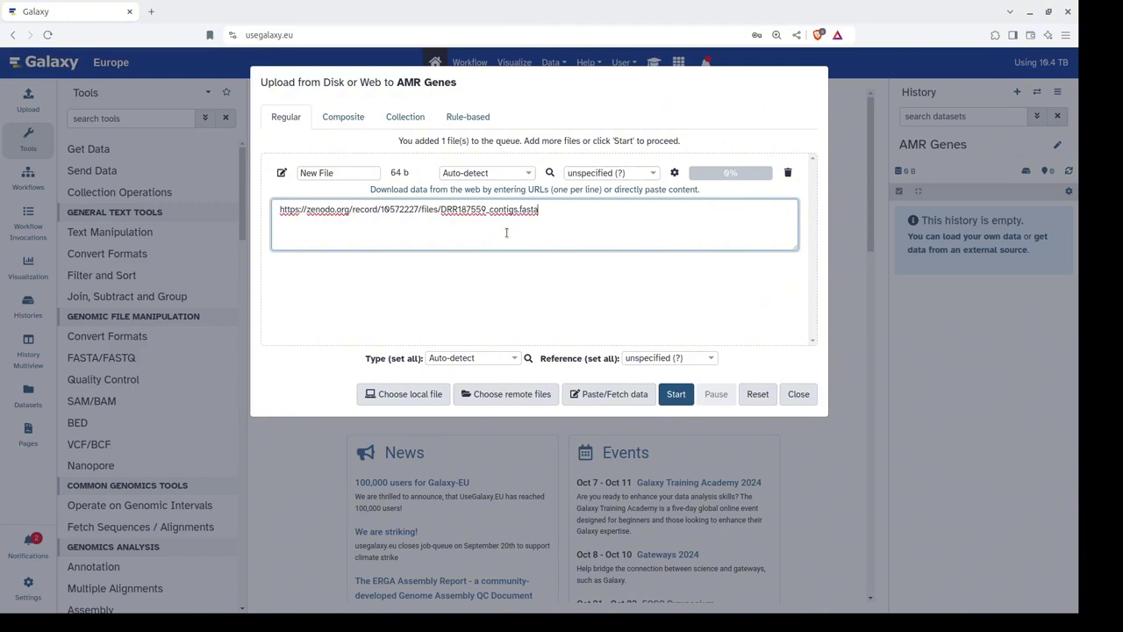
pyautogui.click(676, 394)
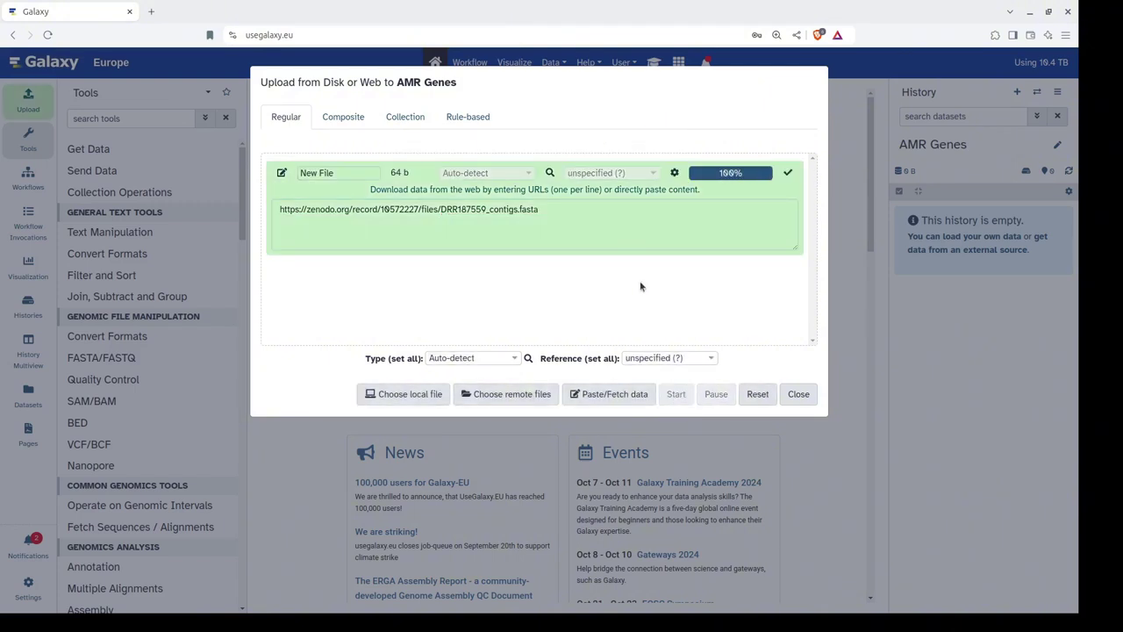
pyautogui.click(788, 173)
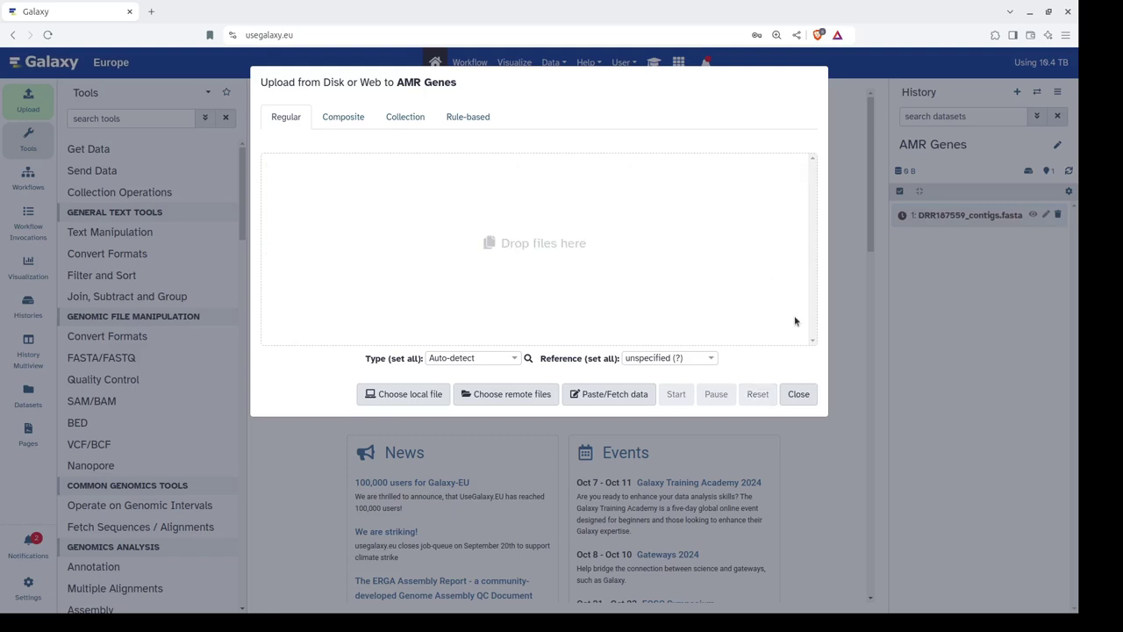
pyautogui.click(798, 394)
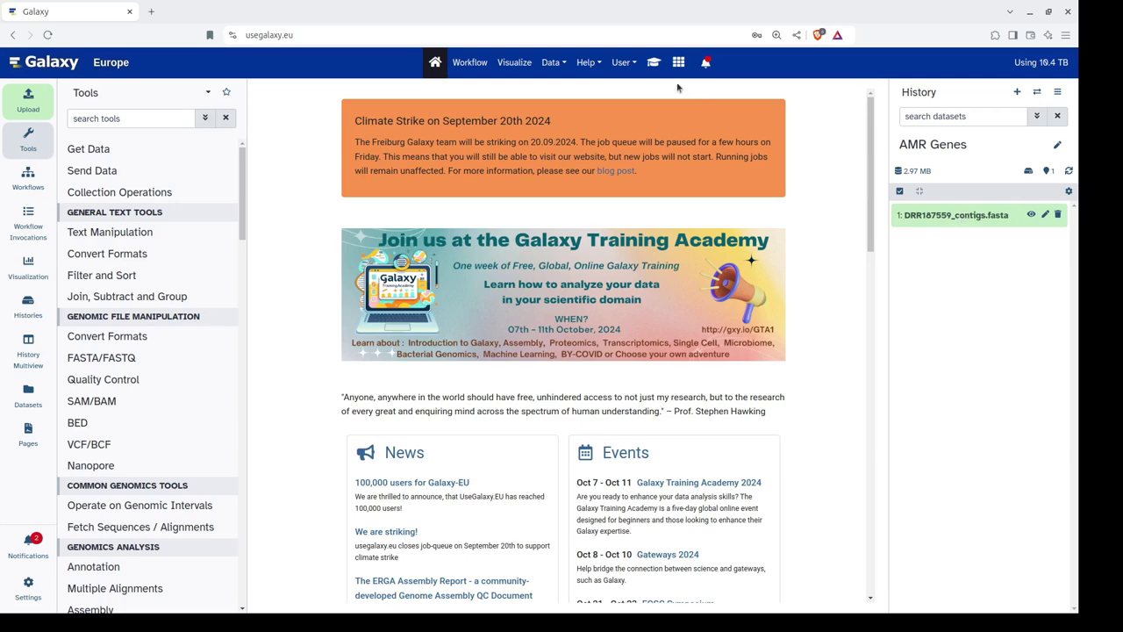
pyautogui.click(652, 62)
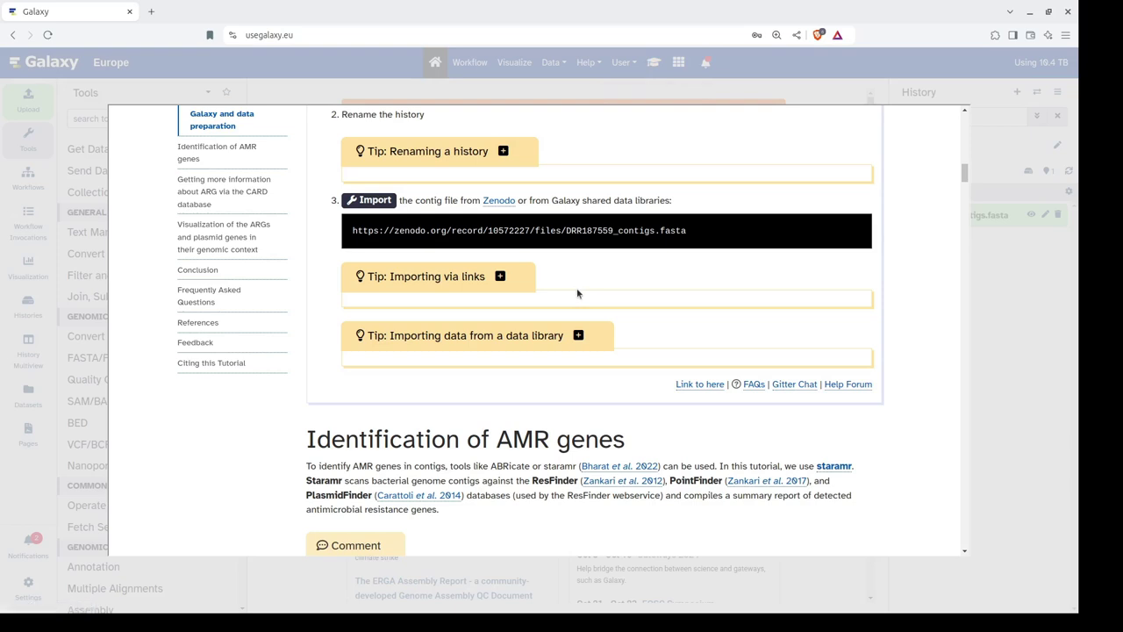
pyautogui.scroll(-3, 577, 289)
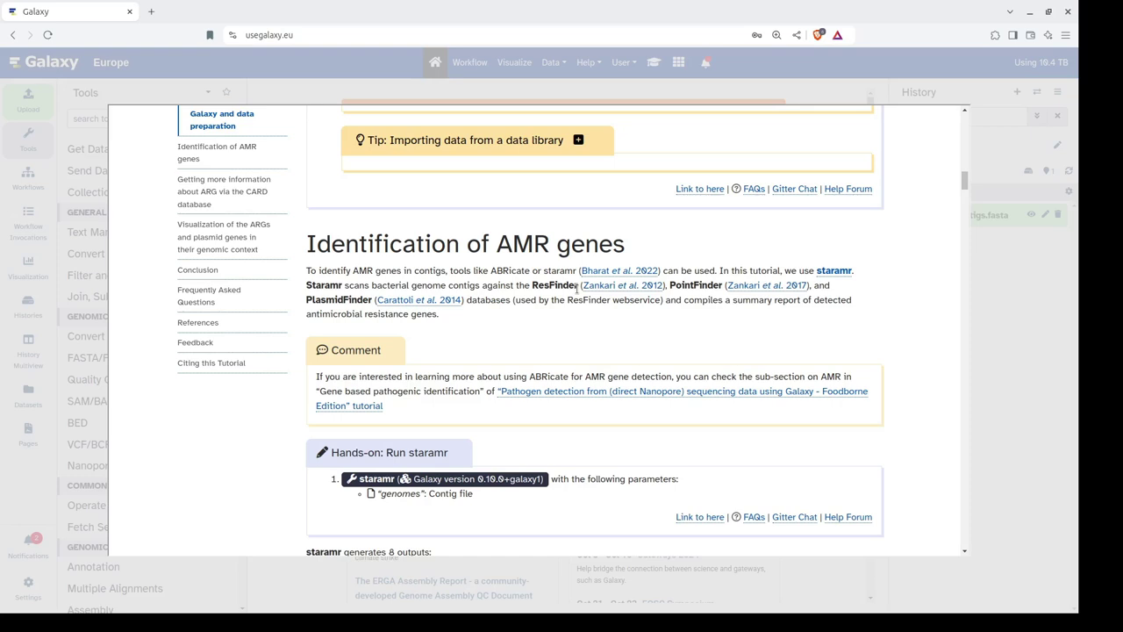
pyautogui.scroll(-2, 612, 348)
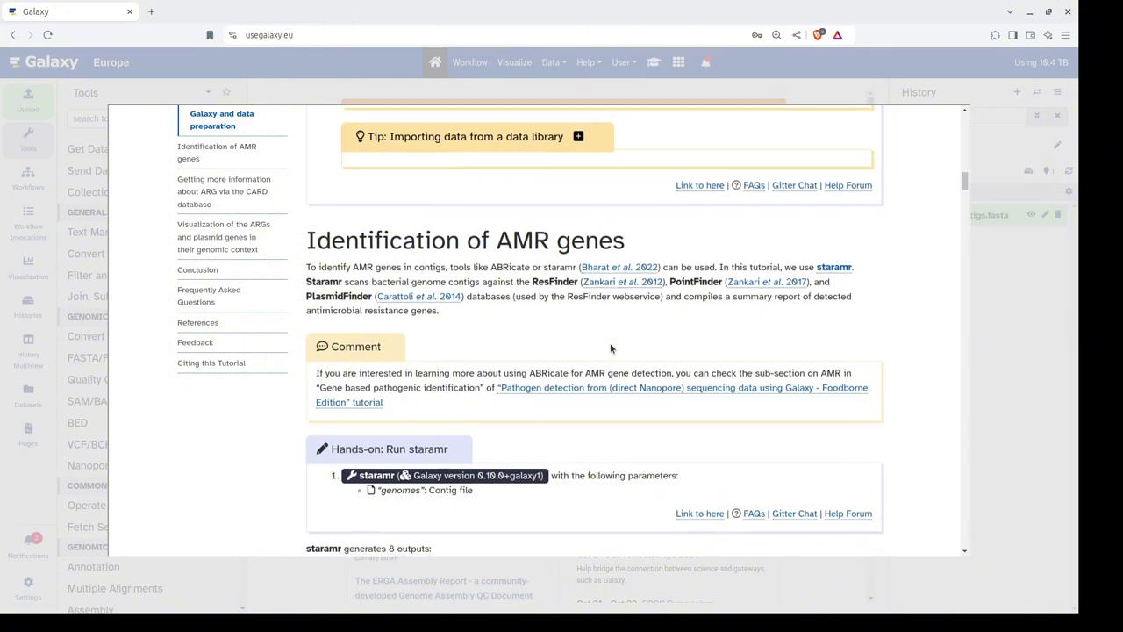
pyautogui.scroll(-1, 612, 348)
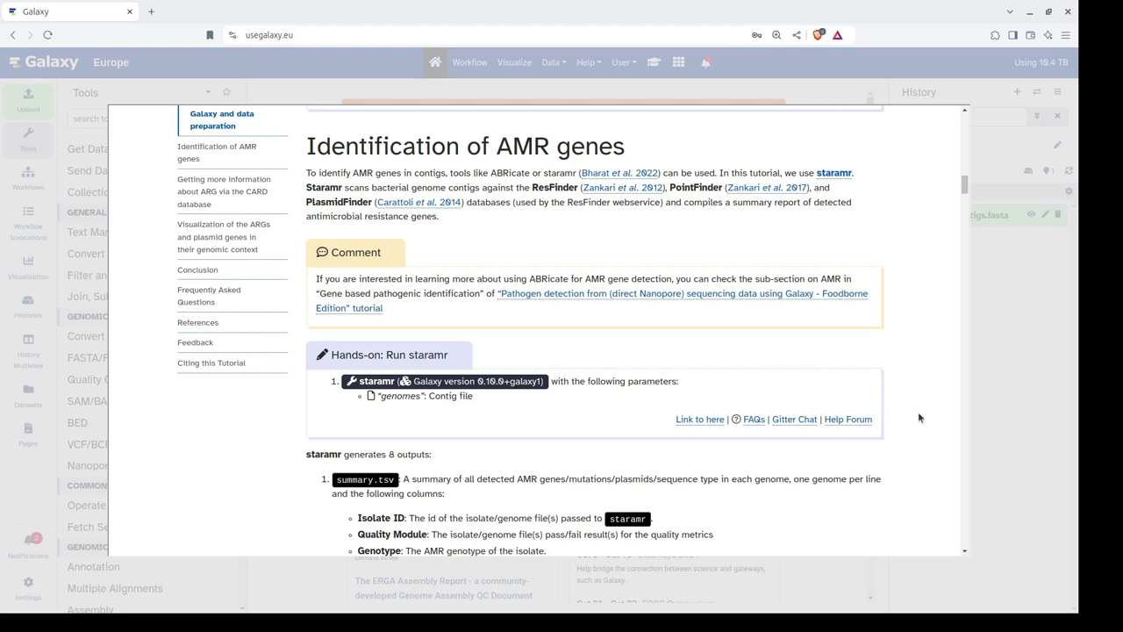
pyautogui.click(999, 348)
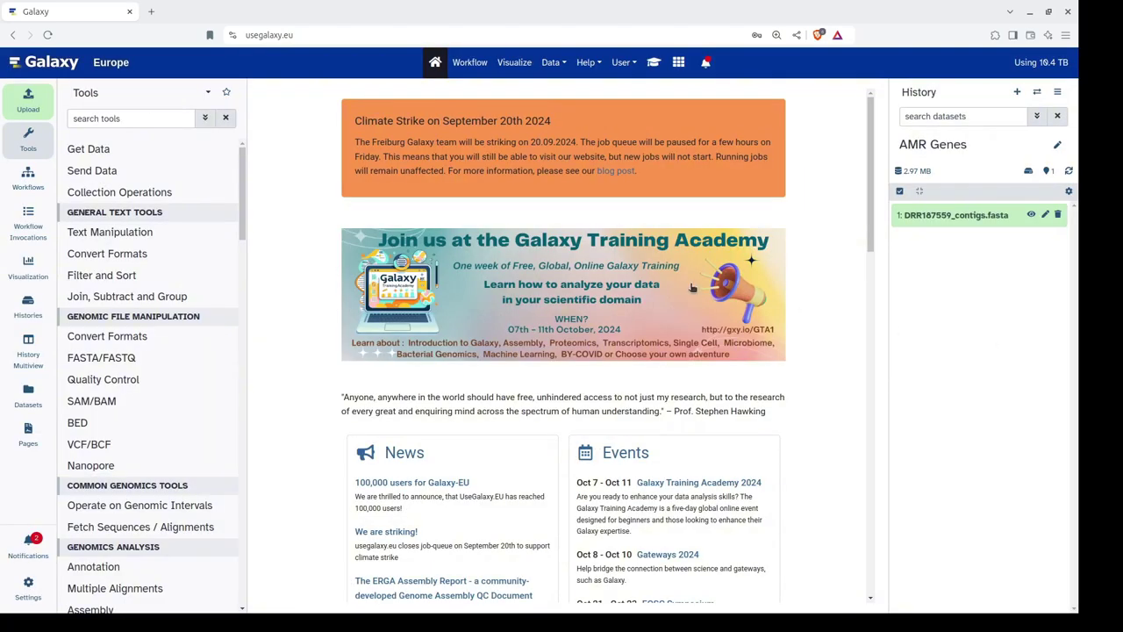
# Search the tools for 'staramr' and open its form with the contigs as genomes input
pyautogui.click(153, 120)
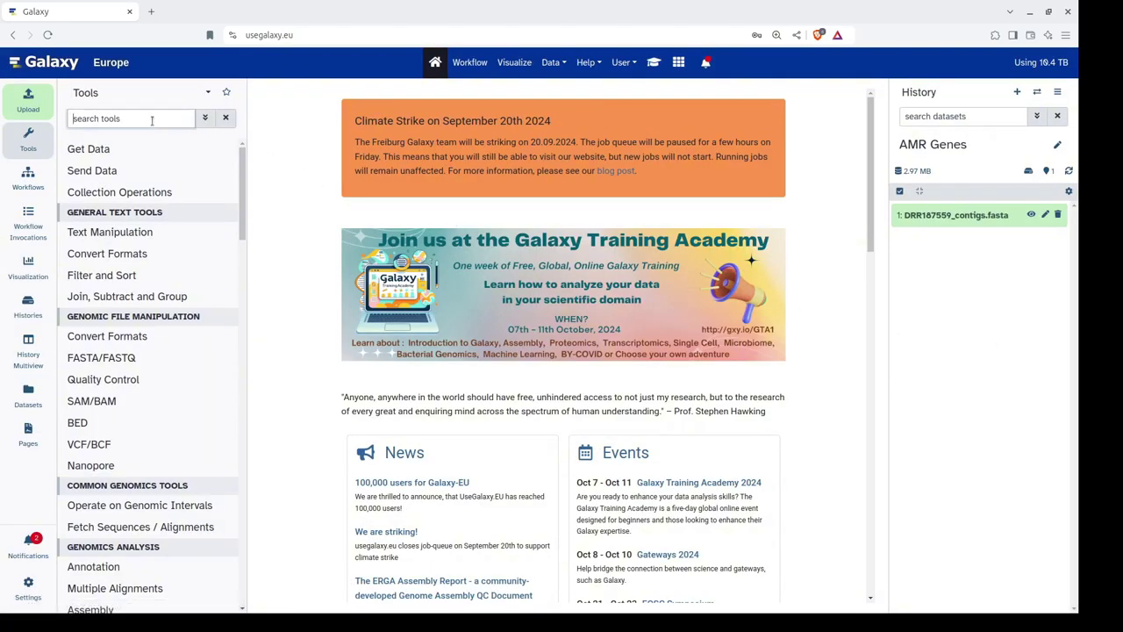
pyautogui.write('staramr')
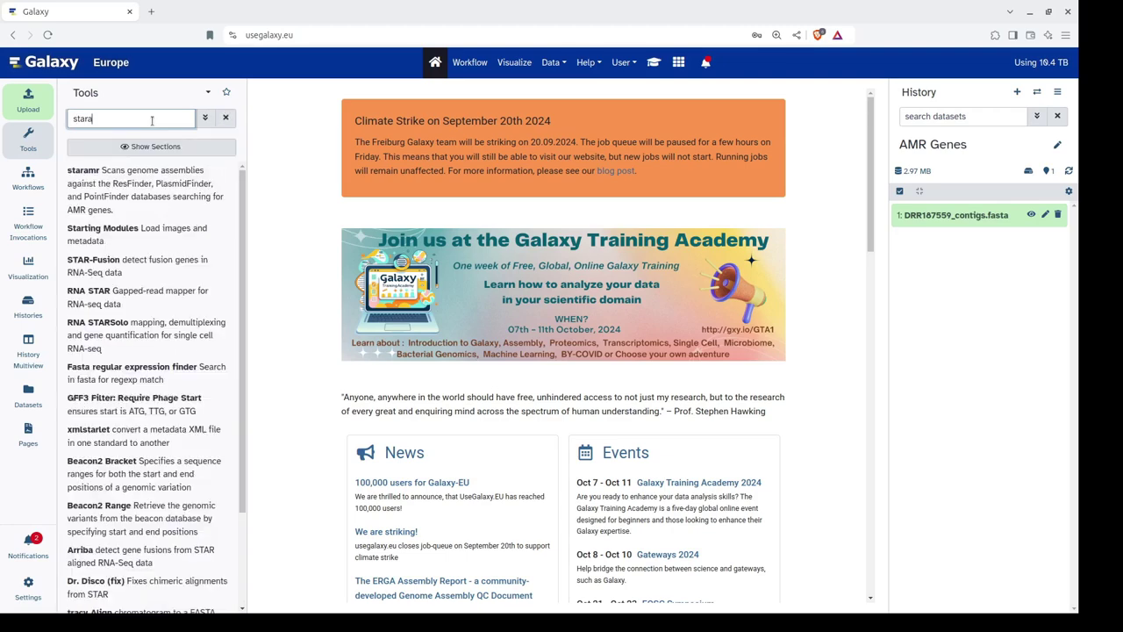
pyautogui.click(133, 198)
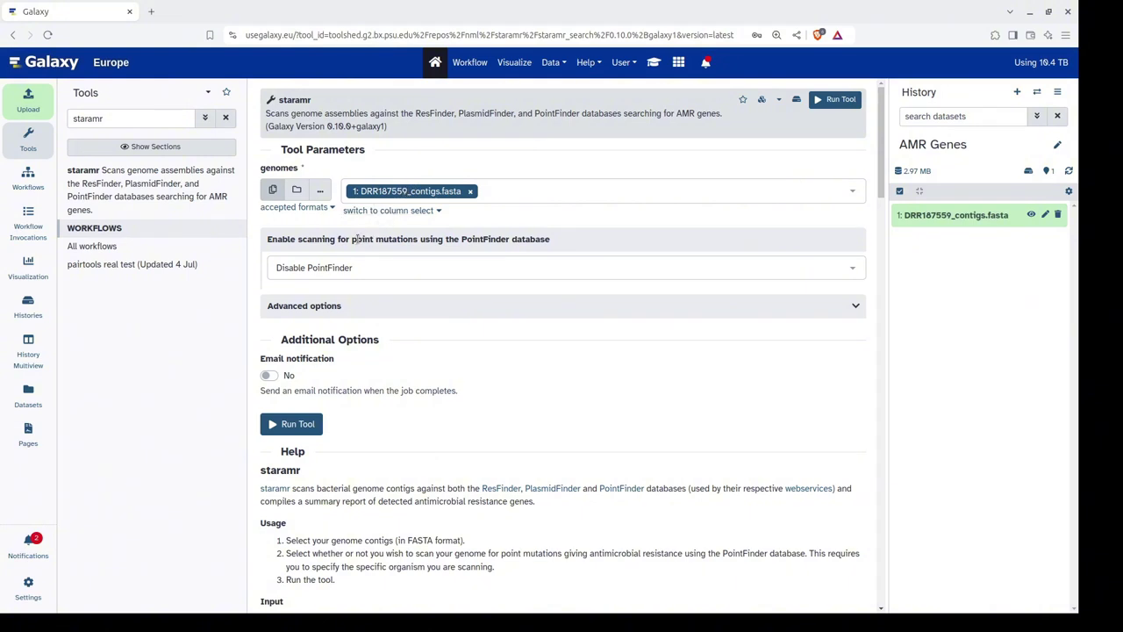
# Run staramr on DRR187559_contigs.fasta and wait for its eight outputs to finish
pyautogui.click(290, 424)
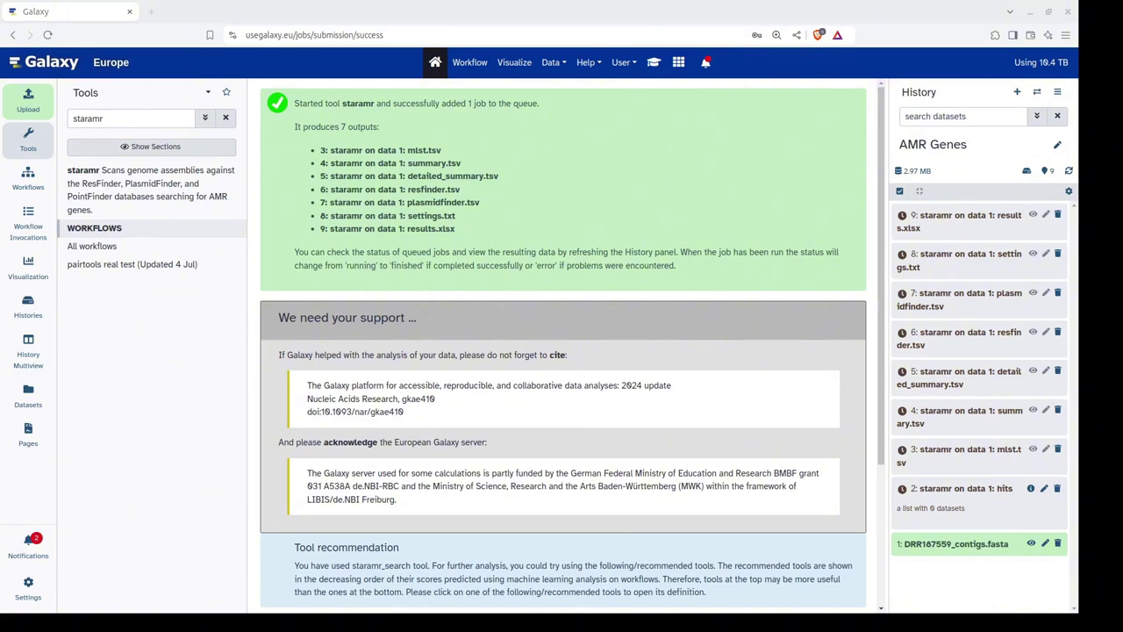
pyautogui.scroll(-2, 563, 343)
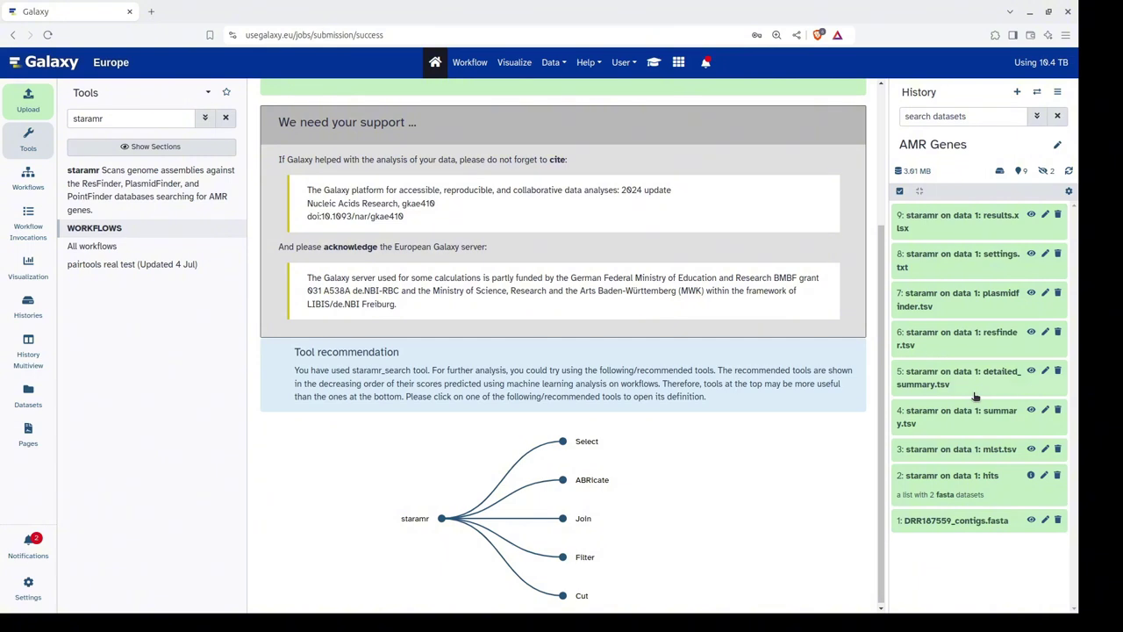
# View history item 4, 'staramr on data 1: summary.tsv'
pyautogui.click(1033, 410)
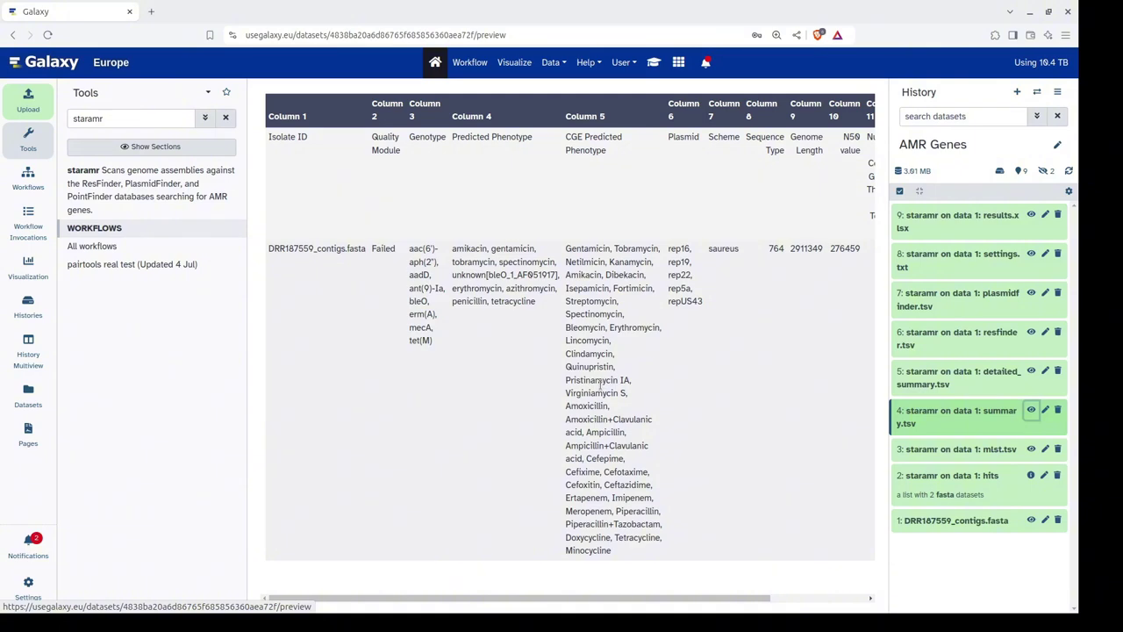
pyautogui.hscroll(1, 600, 386)
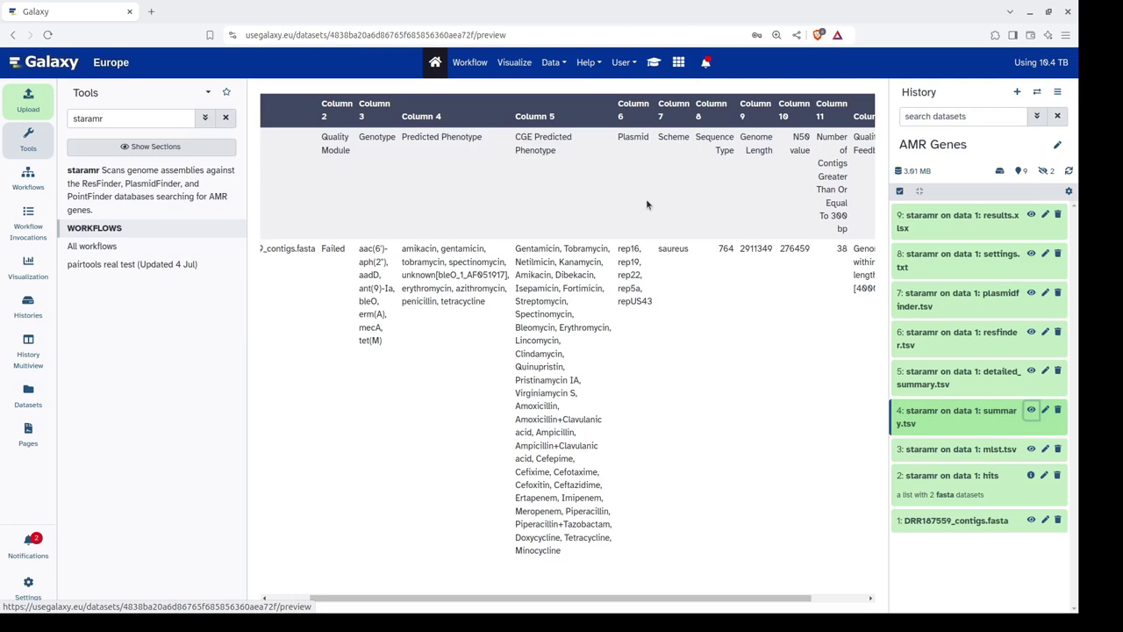
pyautogui.hscroll(2, 646, 204)
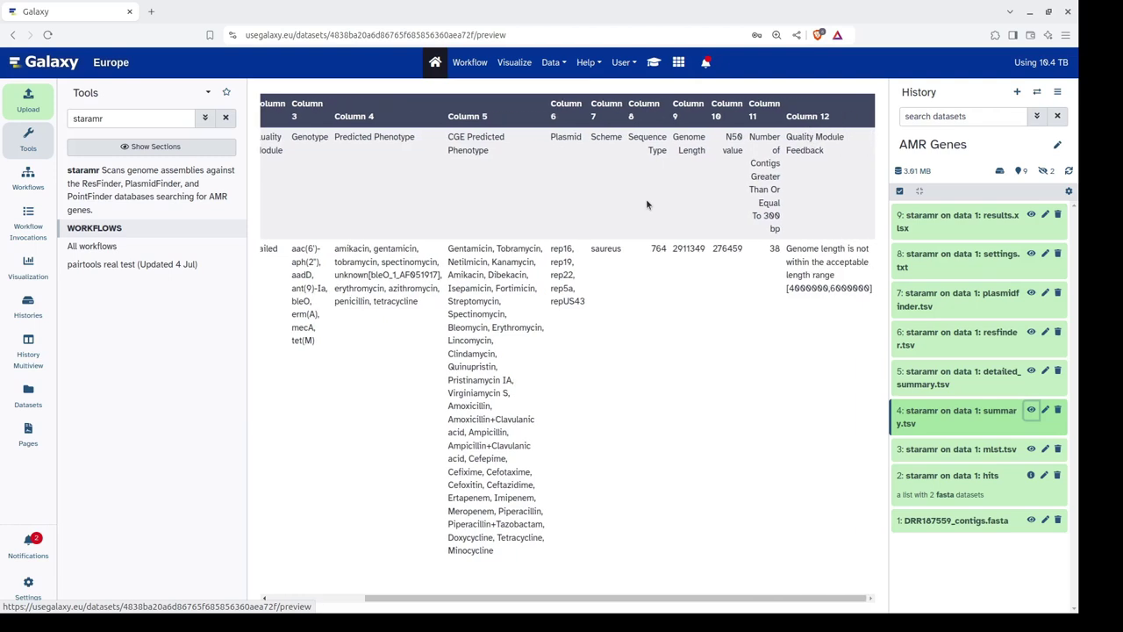